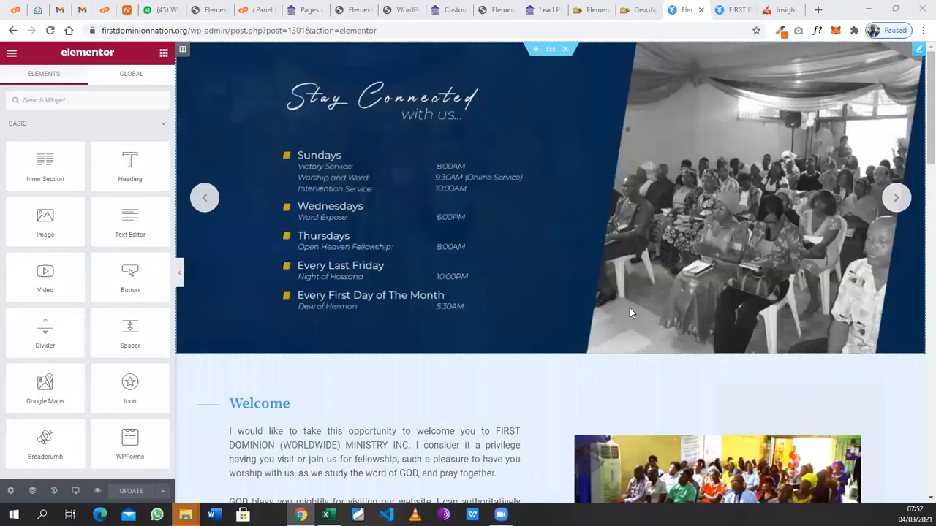
Open the service-times accordion beside "Join Us To Experience The Wonders Of God" for editing and add a new item.
scroll(510, 281, "down", 10)
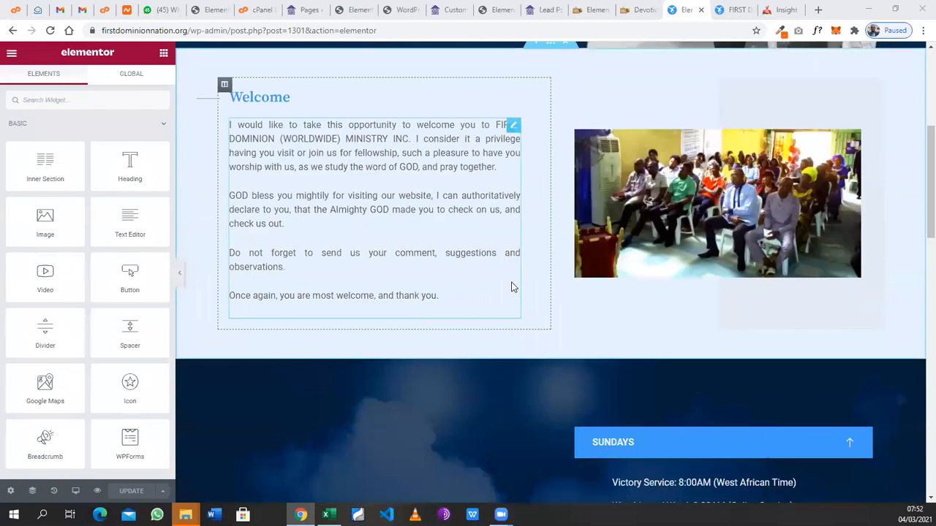
scroll(510, 282, "up", 4)
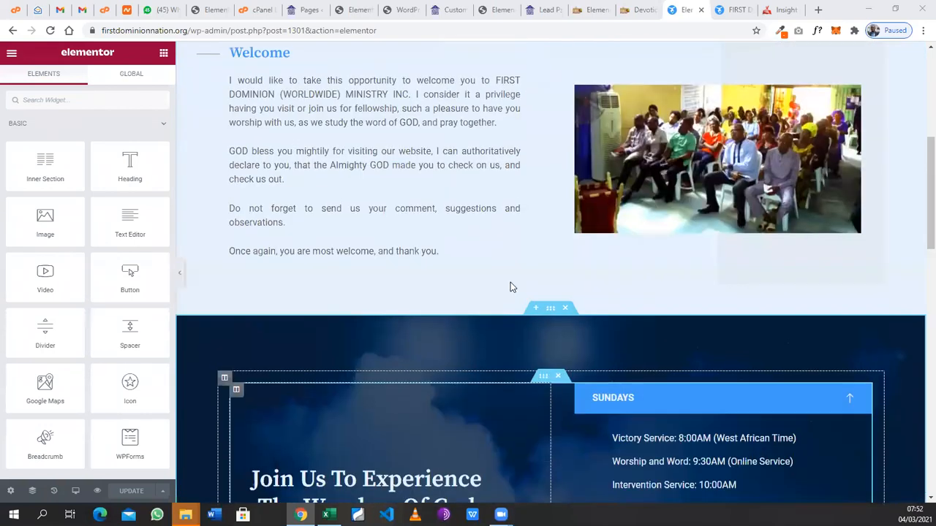
scroll(510, 282, "down", 4)
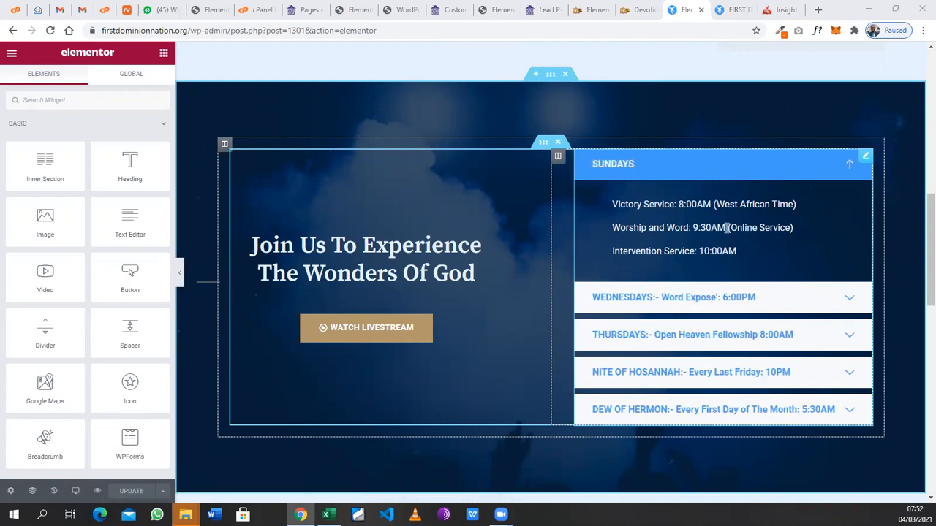
left_click(867, 158)
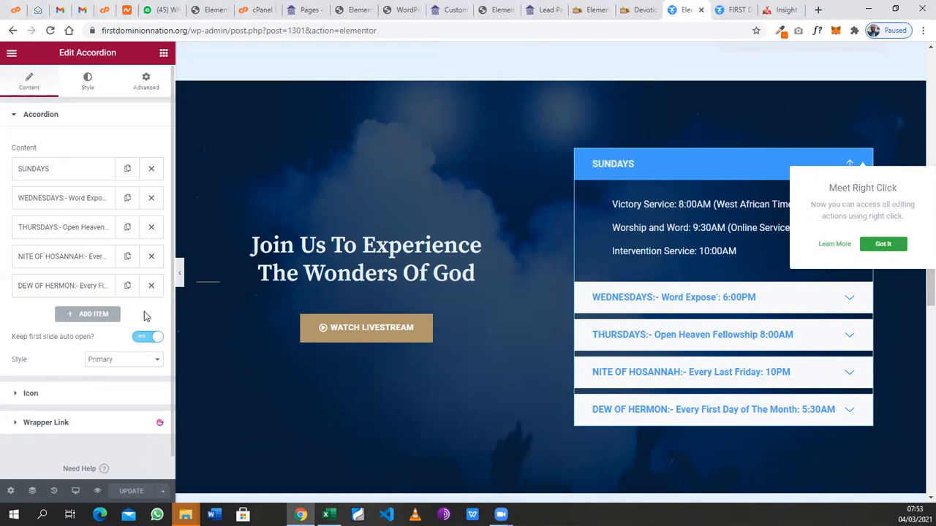
left_click(89, 320)
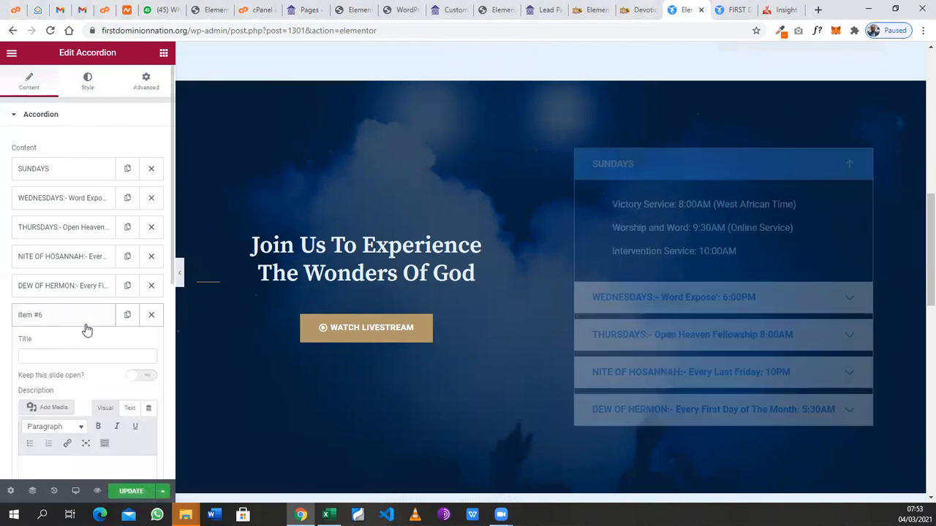
scroll(95, 315, "down", 3)
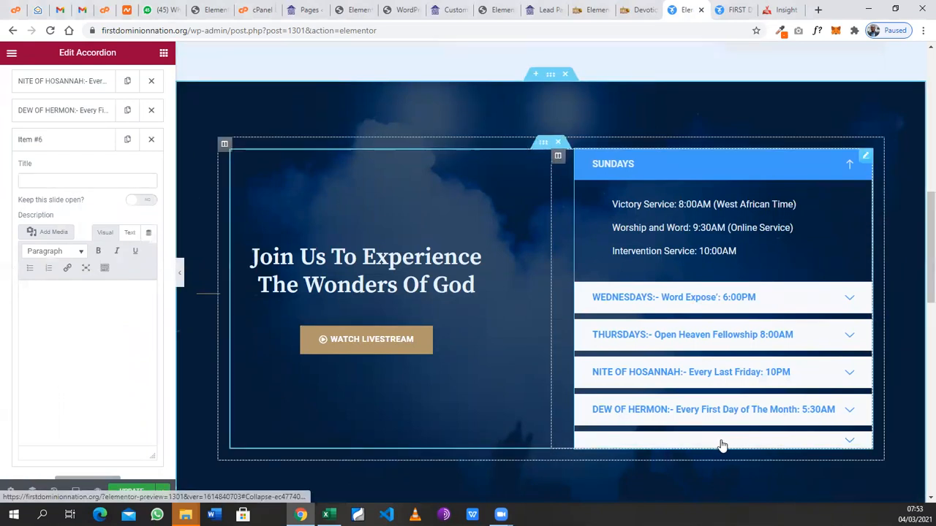
Title the new accordion item "Power Packed Prayer Meeting (First Friday of the Month)".
left_click(71, 185)
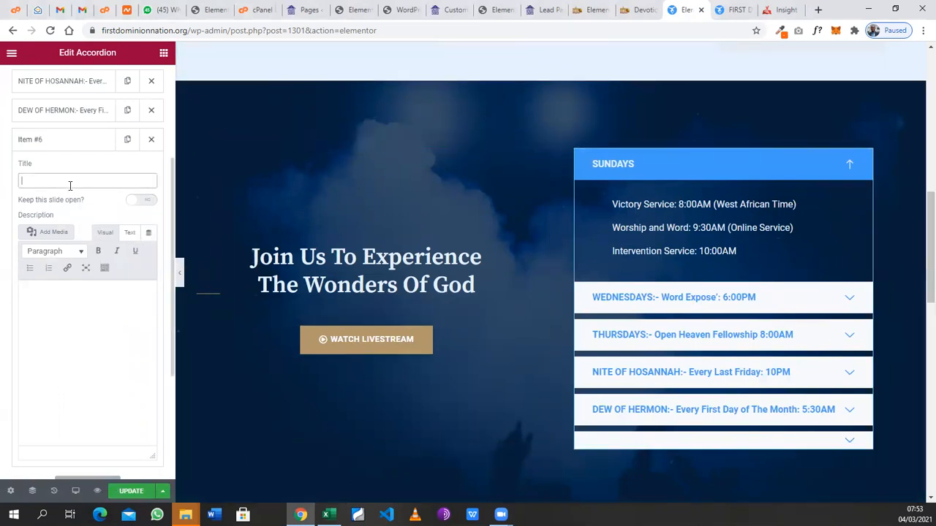
type("uyuuguig")
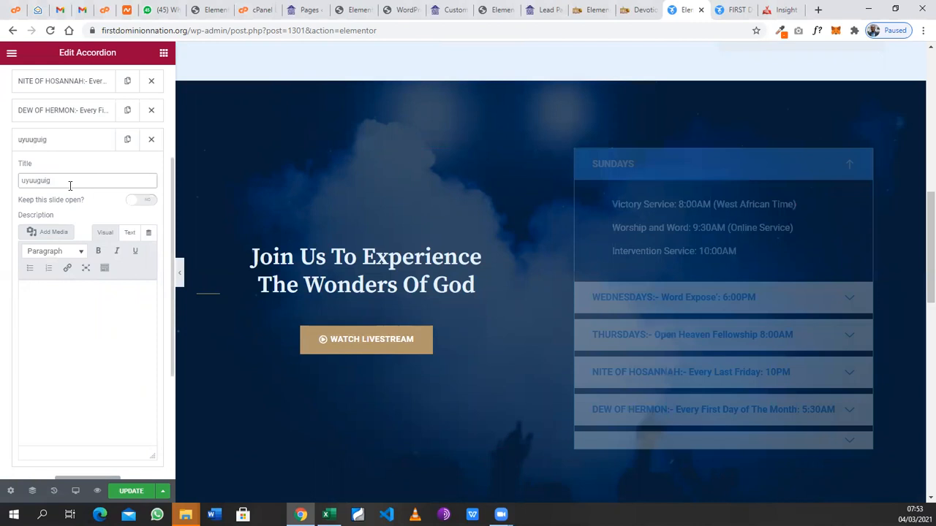
key("BackSpace")
key("BackSpace")
key("BackSpace")
key("BackSpace")
key("BackSpace")
key("BackSpace")
key("BackSpace")
type("Power Packed Prayer Meeting")
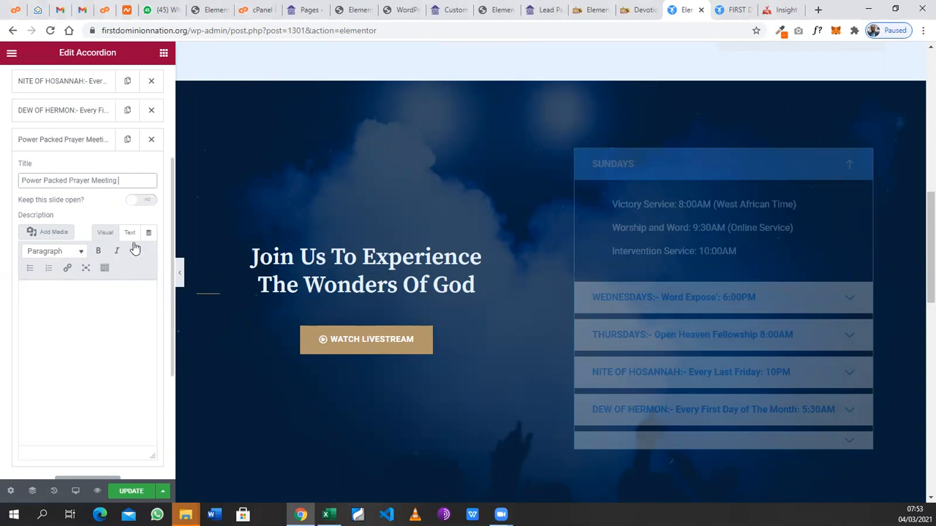
scroll(663, 373, "down", 1)
scroll(664, 374, "down", 2)
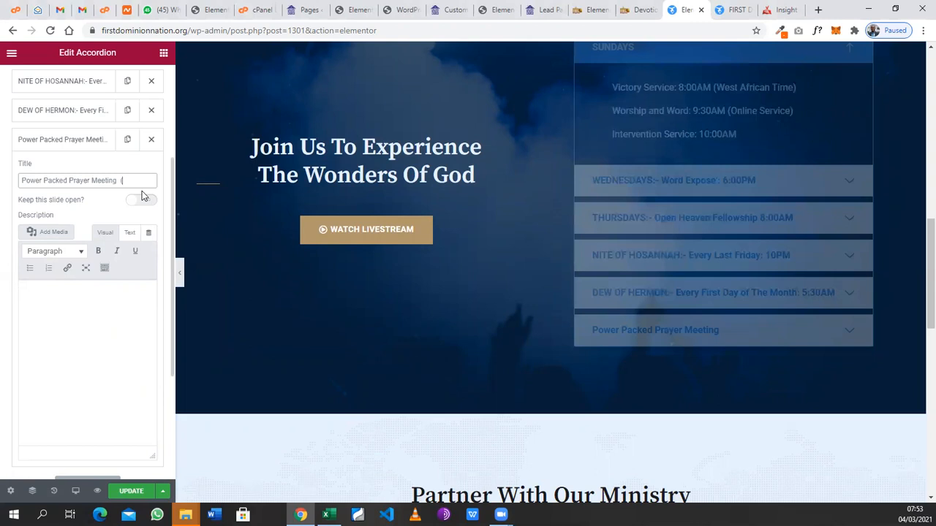
type("(First Friday of the Month)")
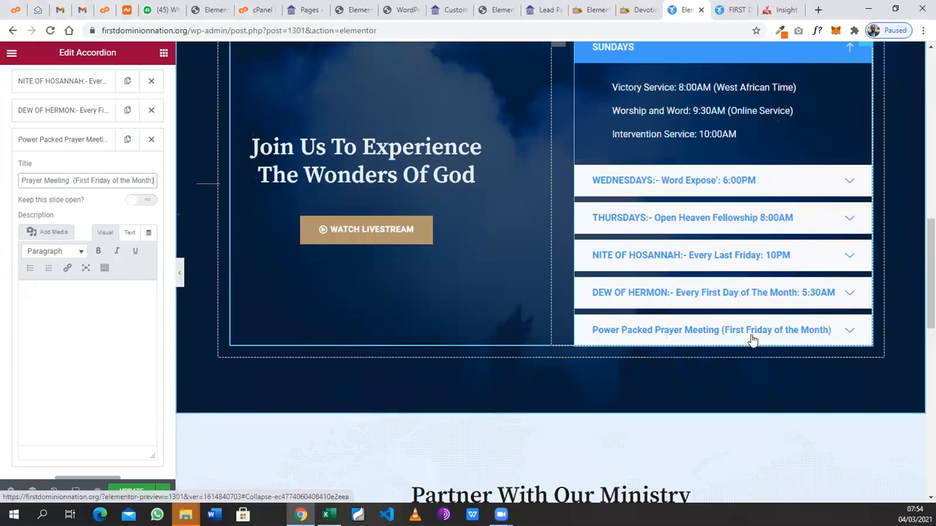
Enter "The this a weekly prayer meeting with great speakers." as the new accordion item's description.
left_click(69, 300)
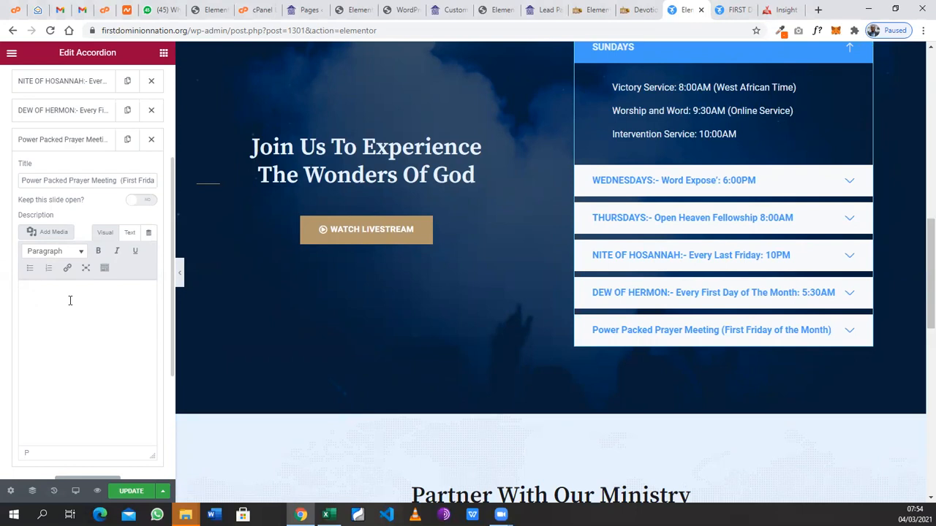
type("The this ")
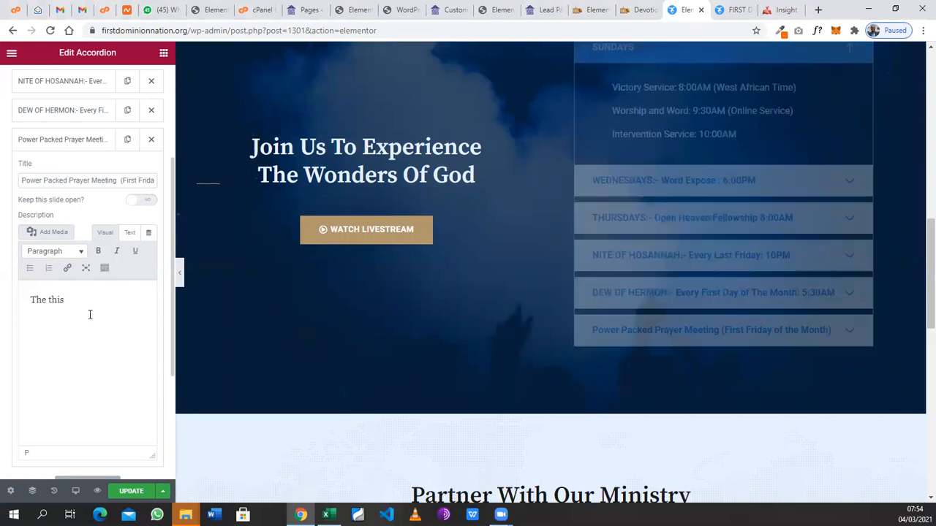
type("a e")
key("BackSpace")
type("weekly prayer meeting with great speakers")
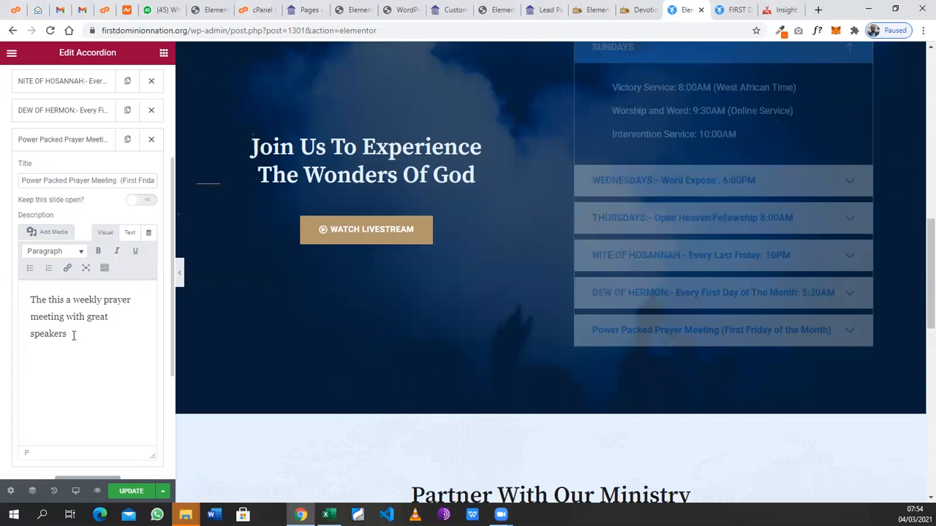
type(".")
left_click_drag(78, 330, 29, 301)
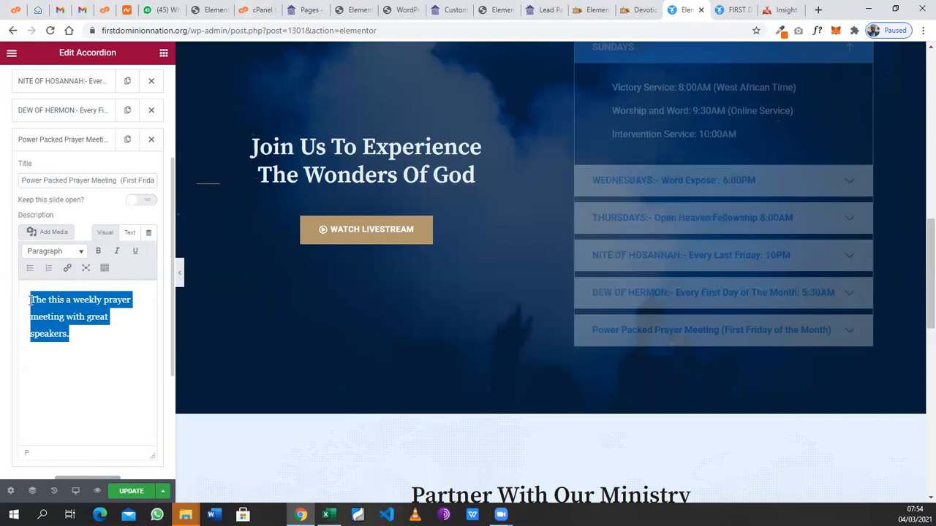
key("BackSpace")
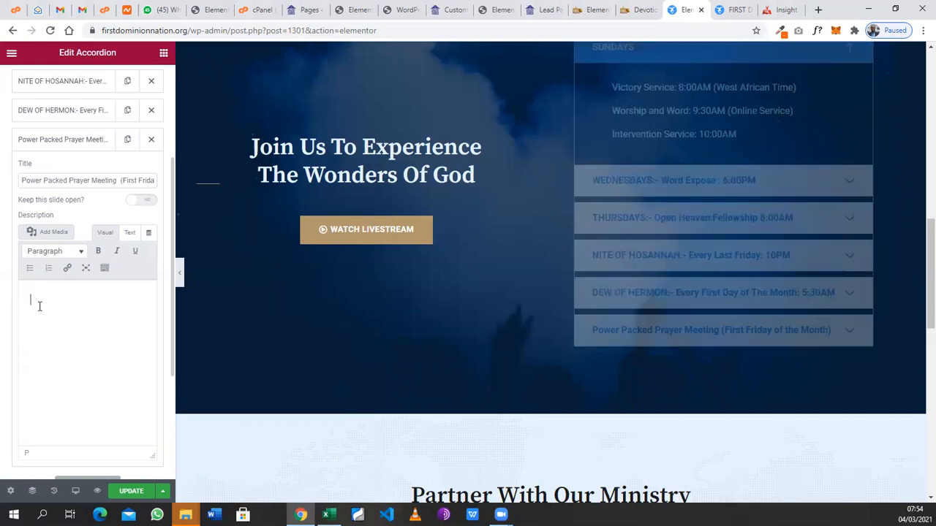
key("ctrl+z")
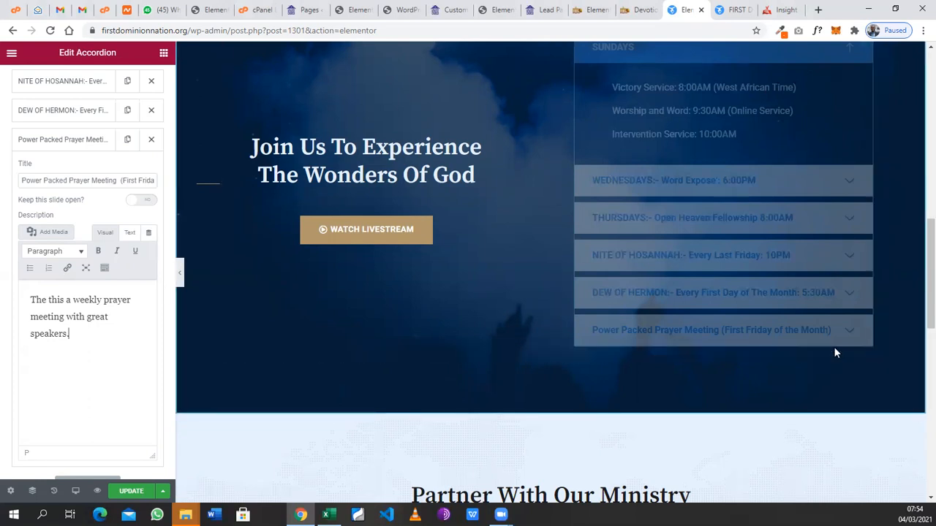
Expand the Power Packed Prayer Meeting item in the page preview, and open the Thursdays item to view its full title.
left_click(847, 331)
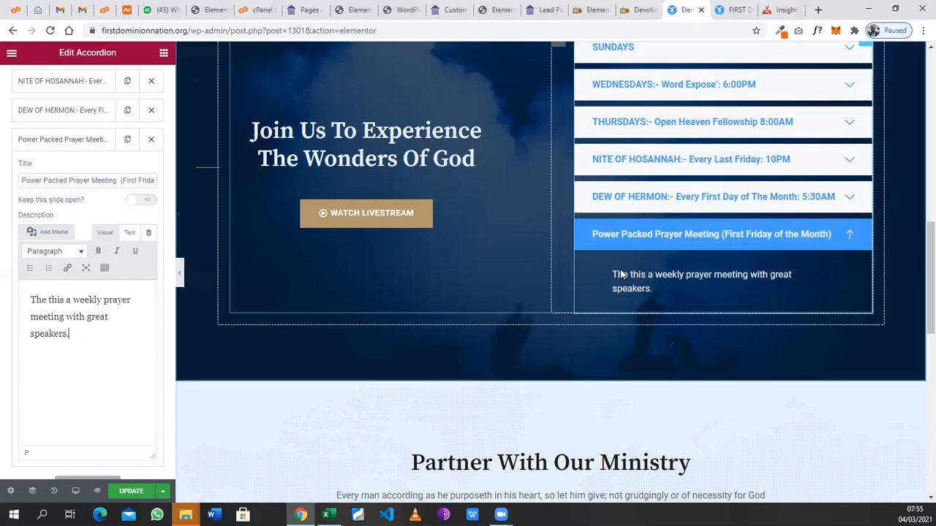
scroll(42, 280, "up", 3)
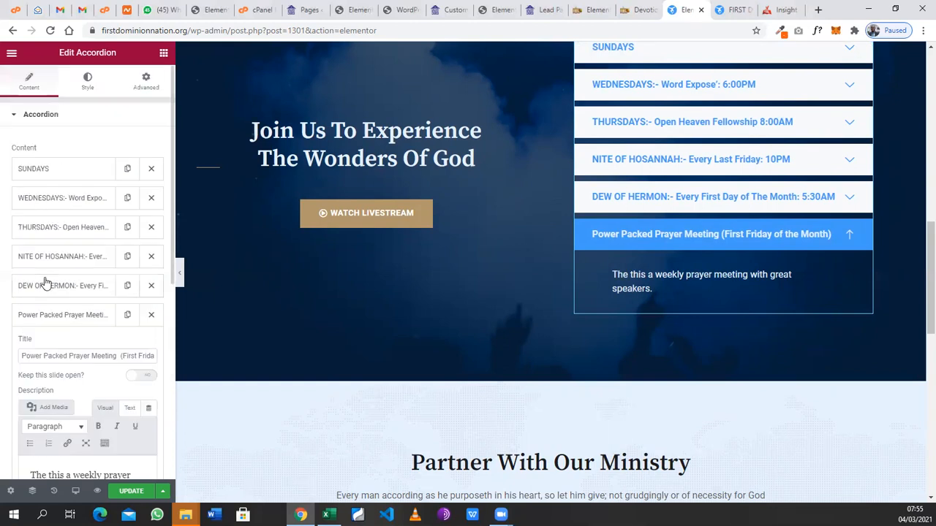
left_click(64, 234)
left_click(87, 268)
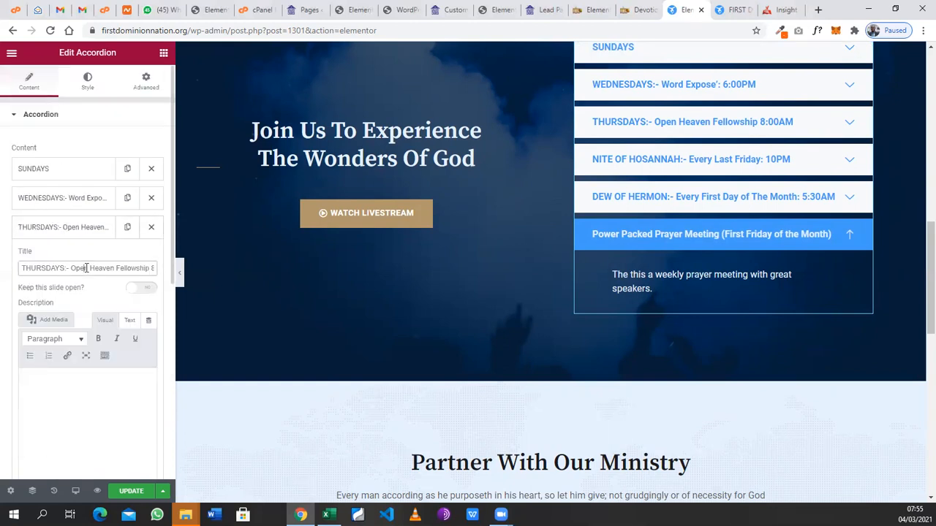
key("End")
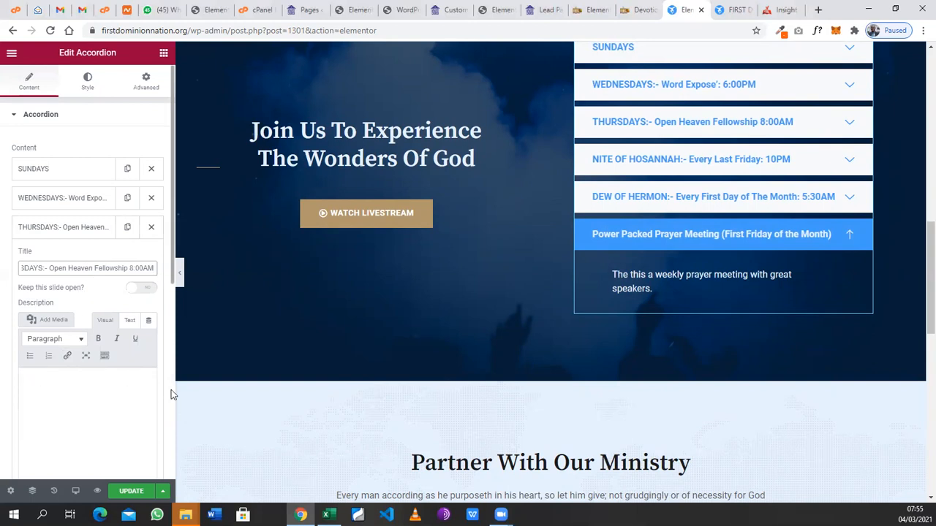
Update the page to save the accordion changes and review the service-times section.
left_click(131, 491)
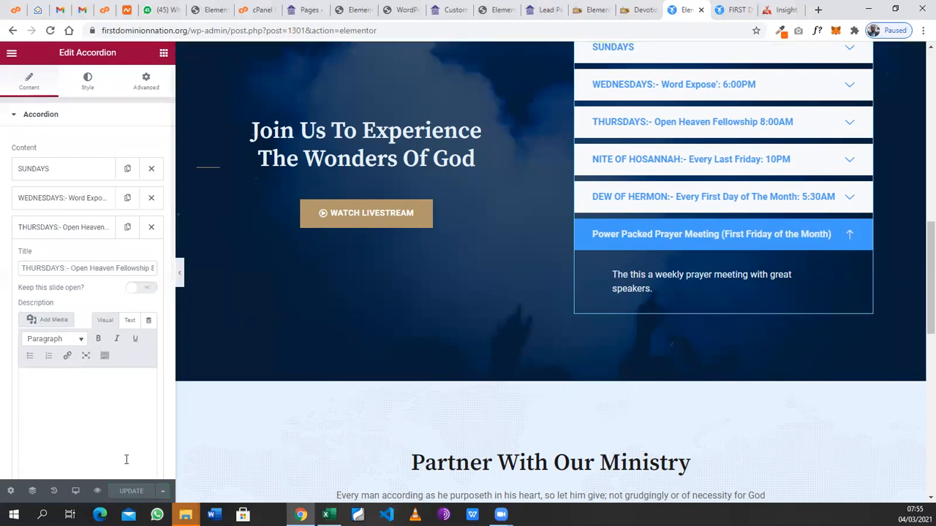
scroll(545, 351, "up", 2)
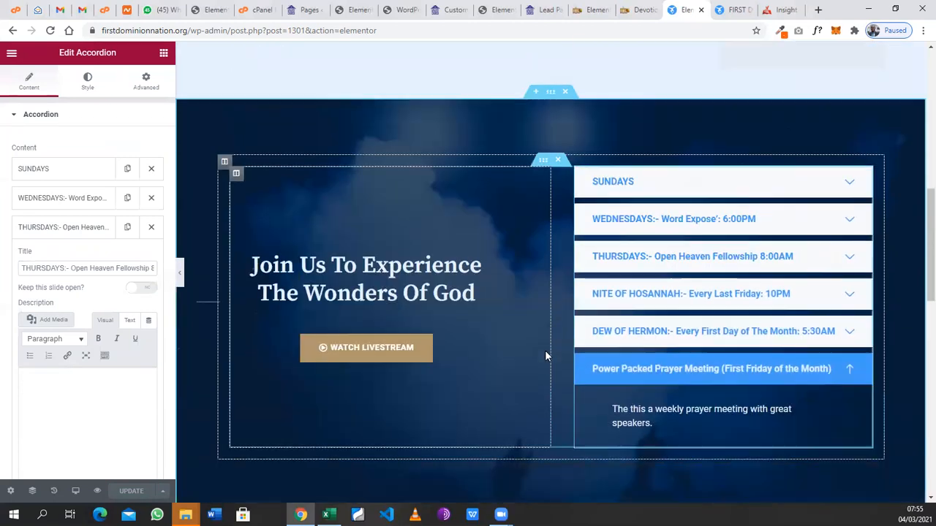
scroll(545, 356, "down", 1)
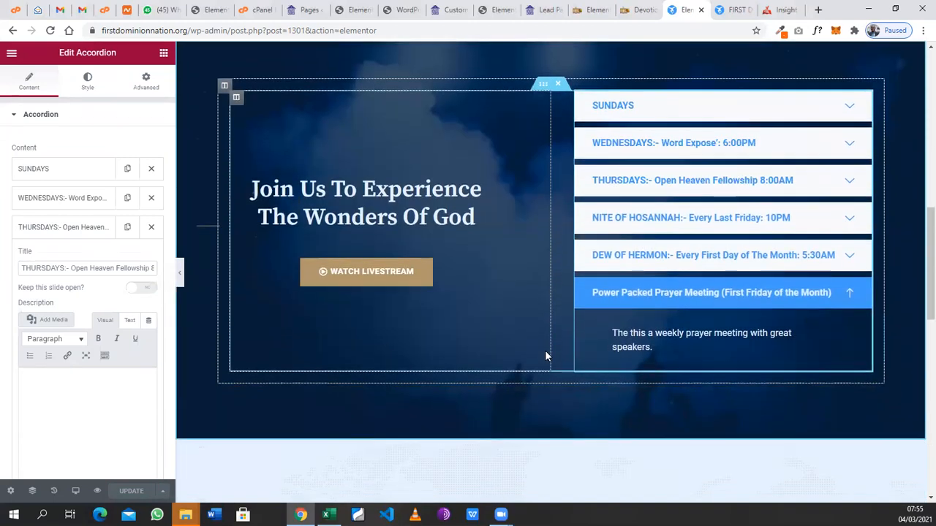